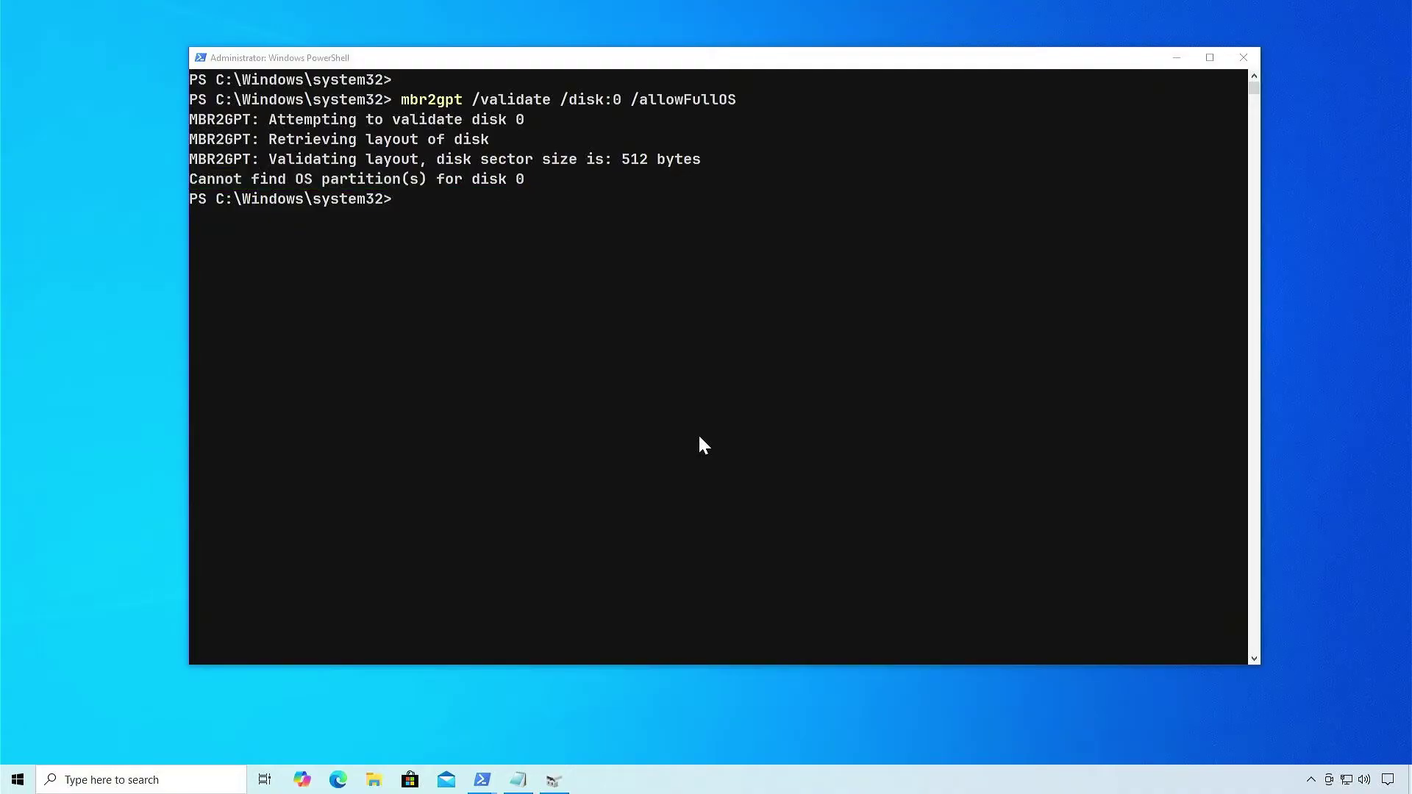
- Minimize the failed-validation PowerShell console and bring up the Win+X power user menu
left_click(1173, 59)
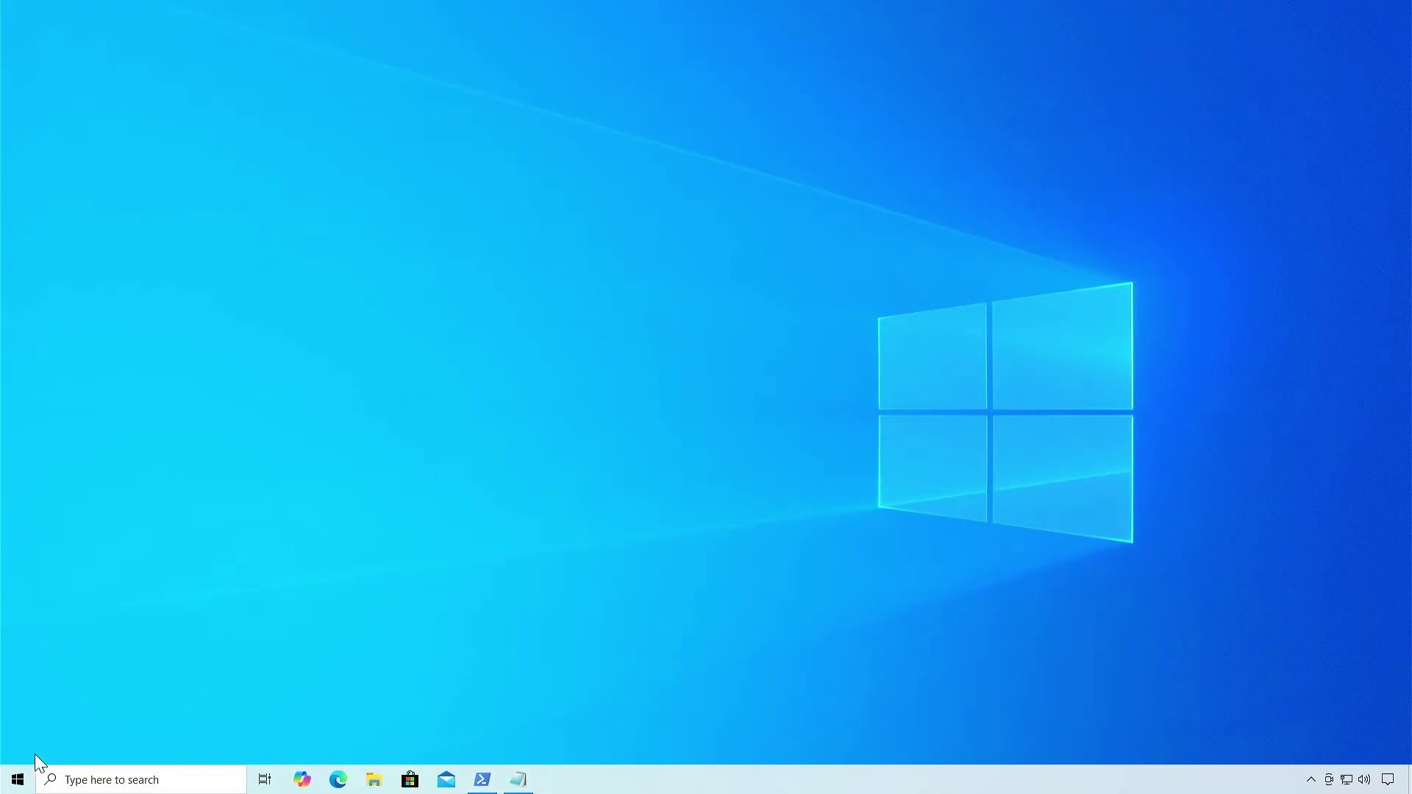
right_click(19, 780)
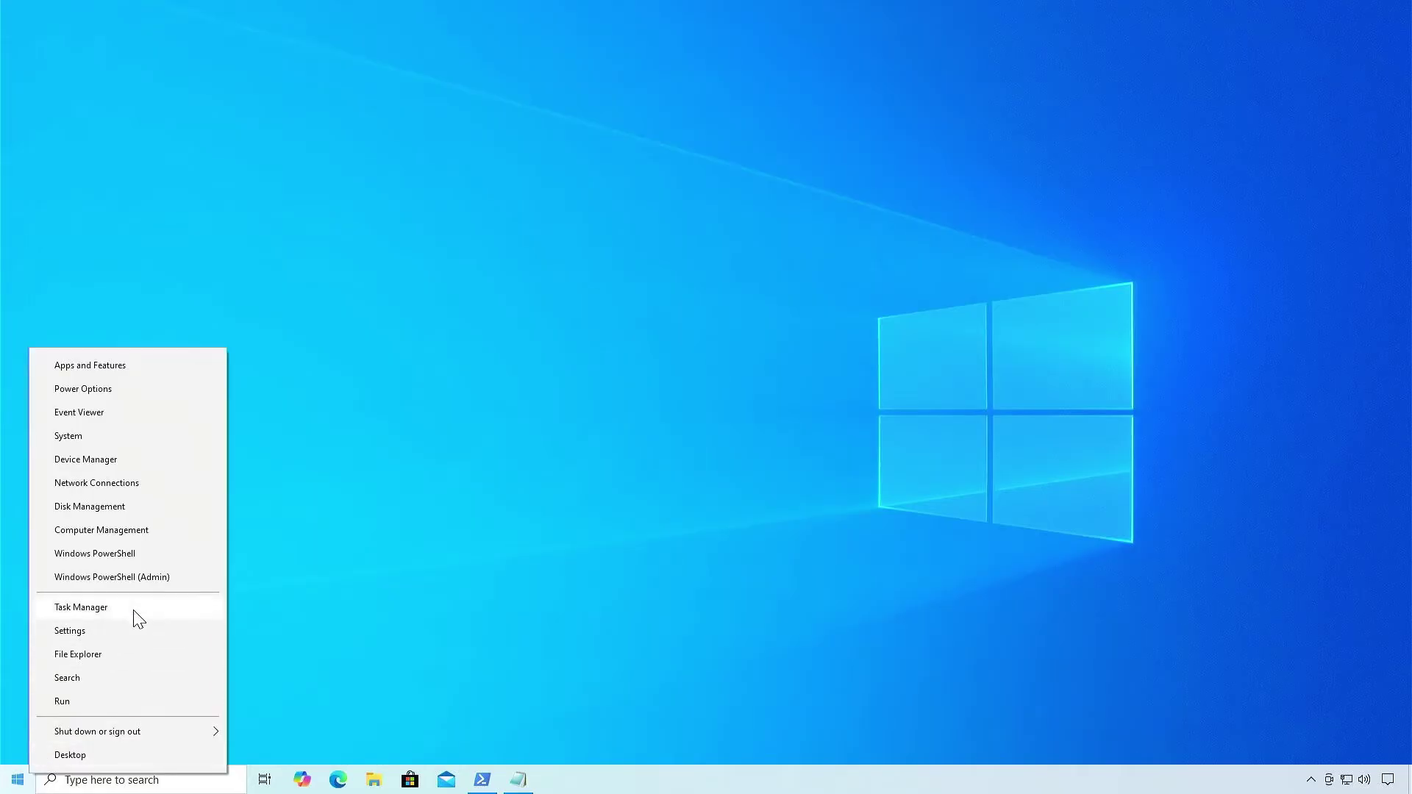
- In Disk Management, shrink C: by 1024 MB to 118.19 GB, leaving 1.00 GB unallocated
left_click(90, 507)
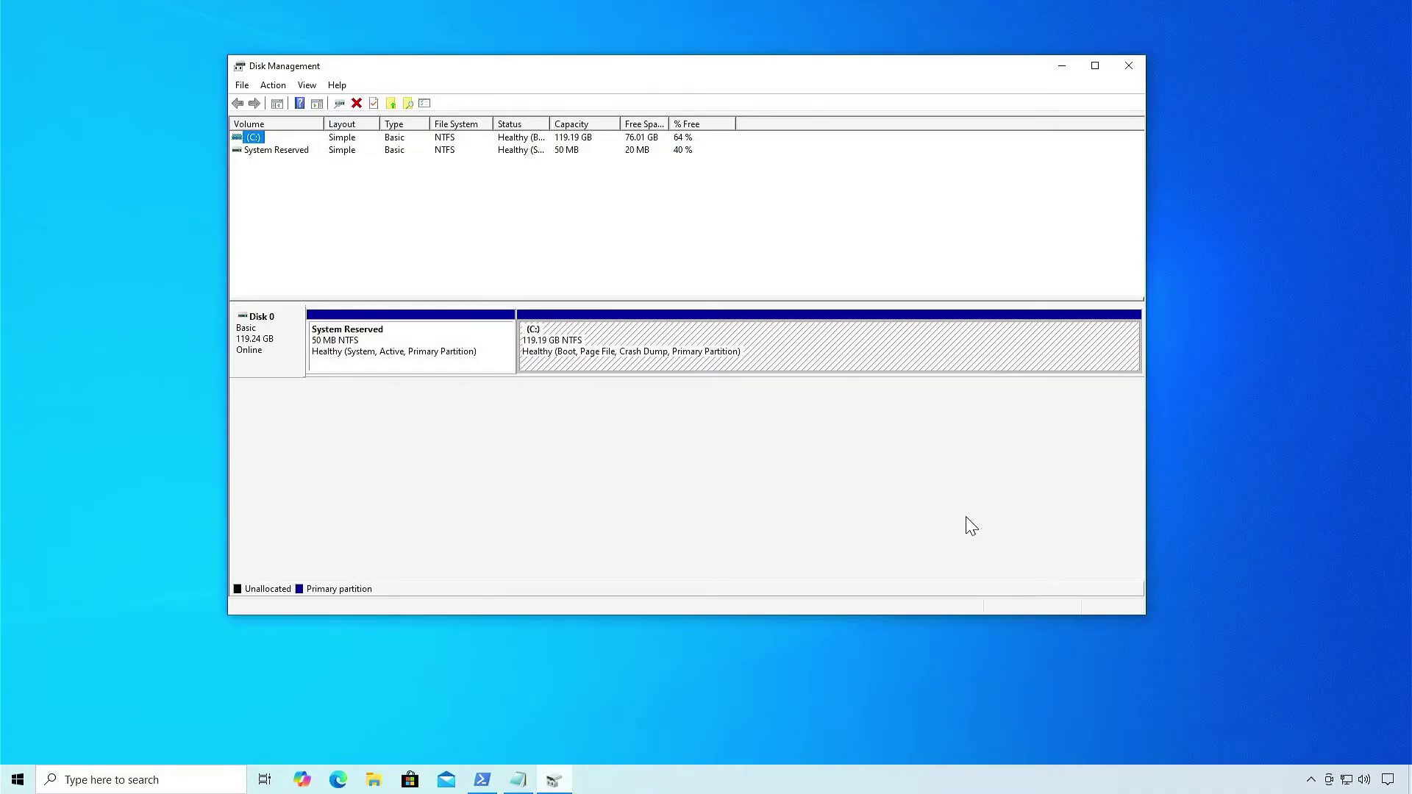
right_click(913, 345)
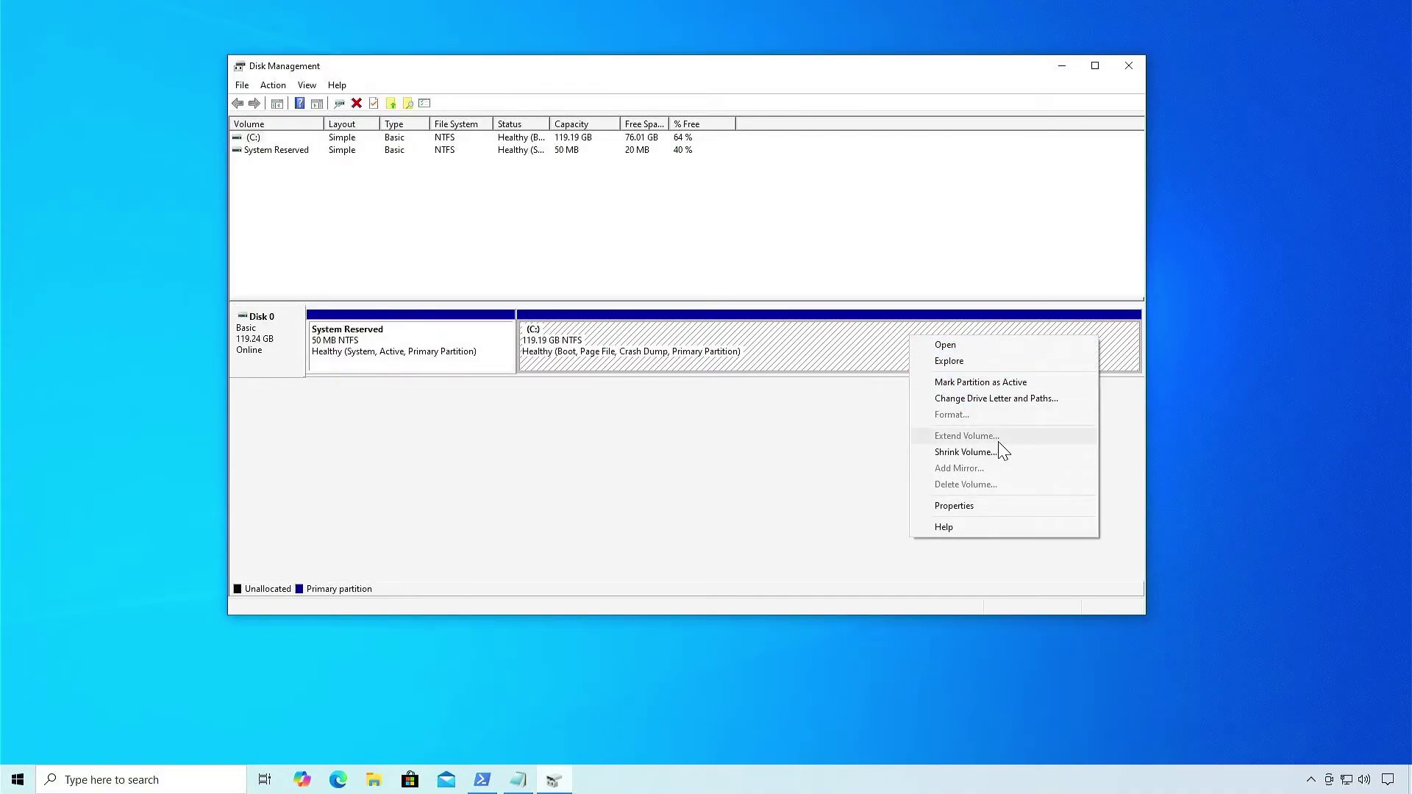
left_click(967, 452)
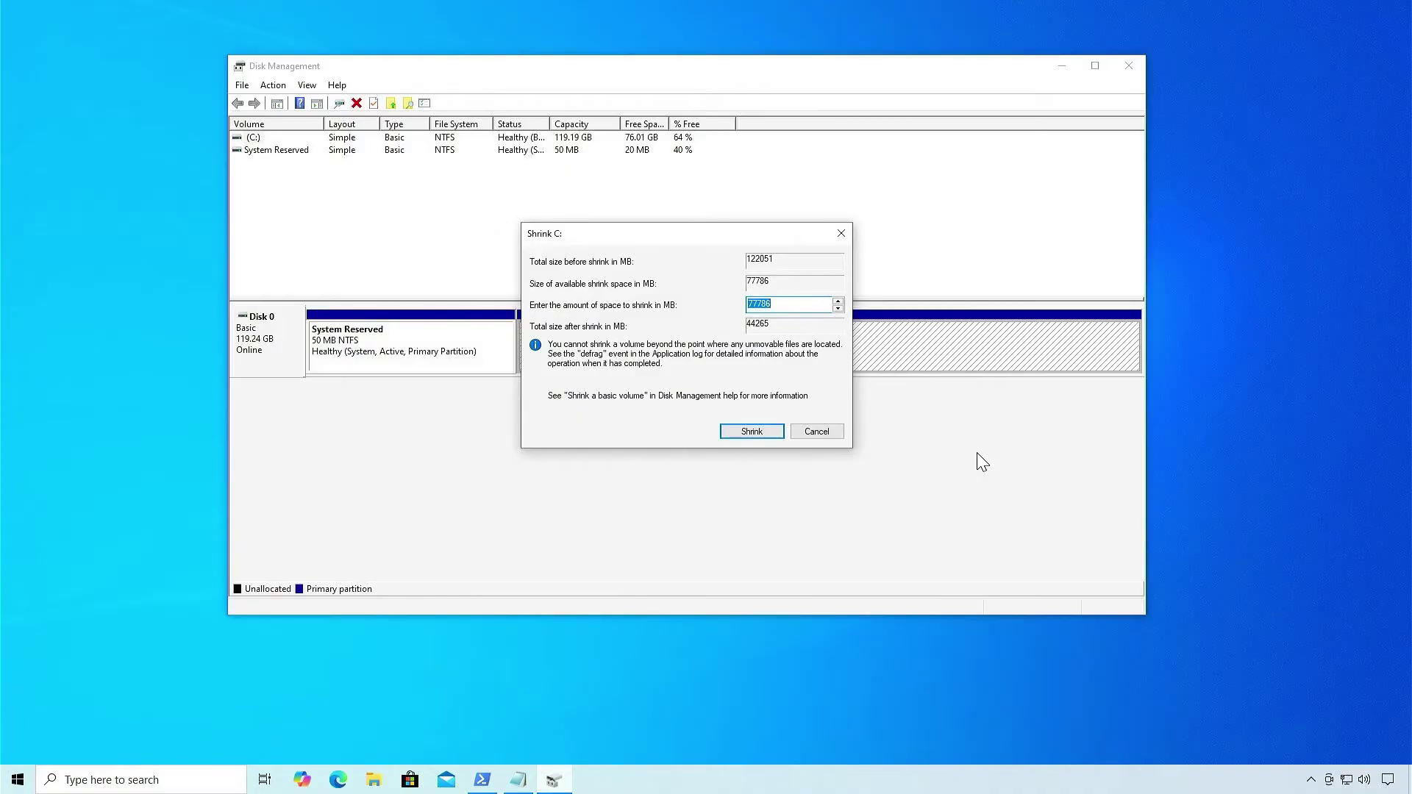
type("1024")
left_click(771, 432)
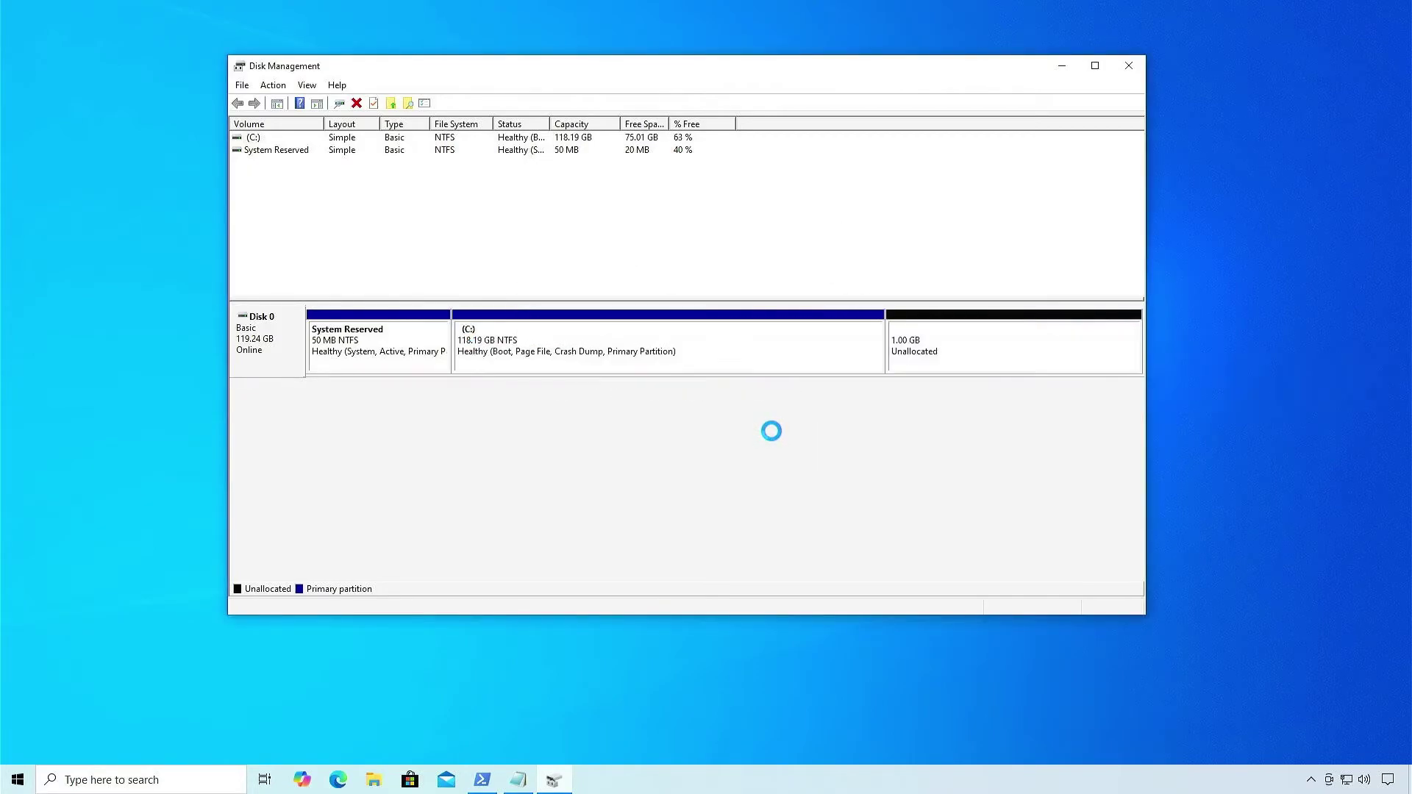
- Create a 1.00 GB NTFS simple volume in the unallocated space using the wizard defaults
right_click(969, 348)
left_click(1016, 350)
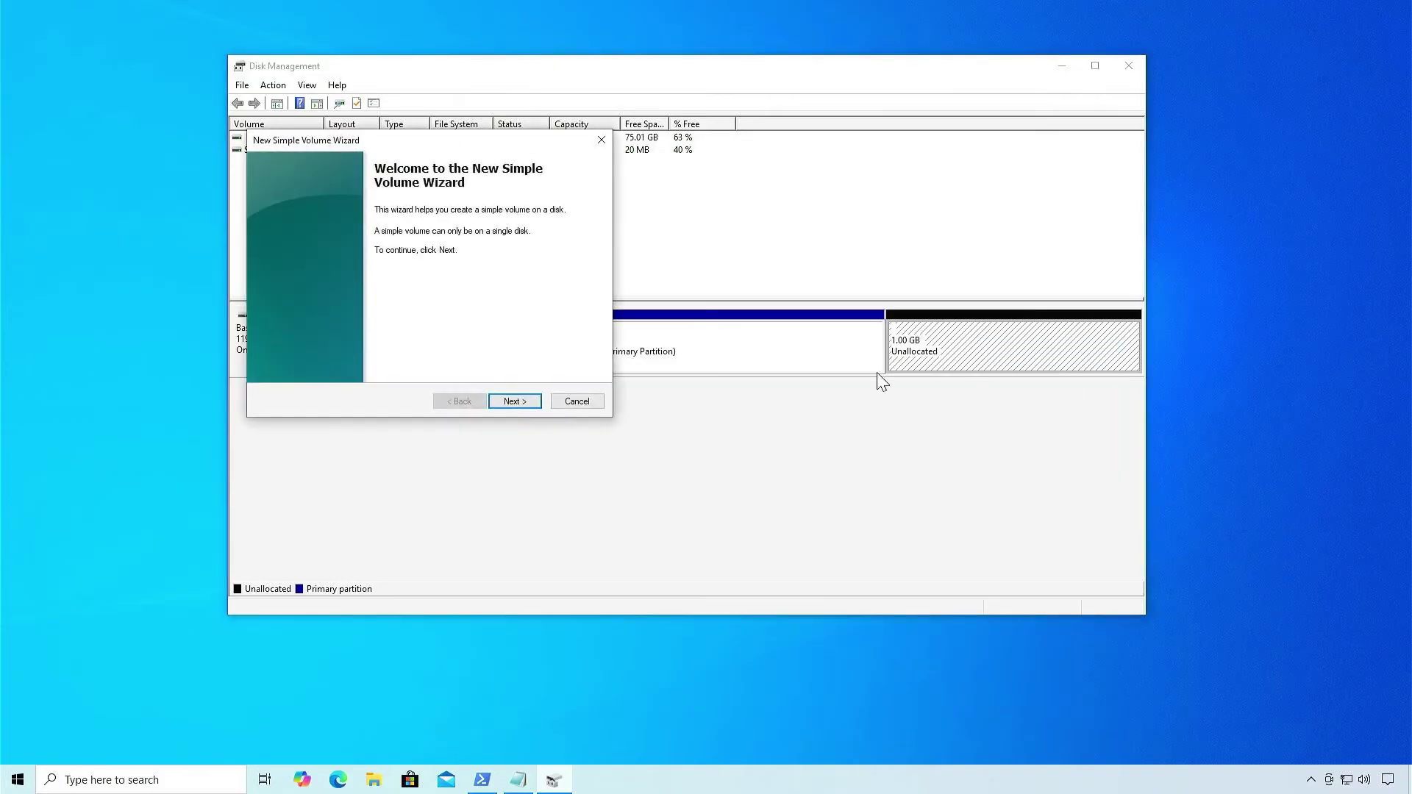
left_click(514, 400)
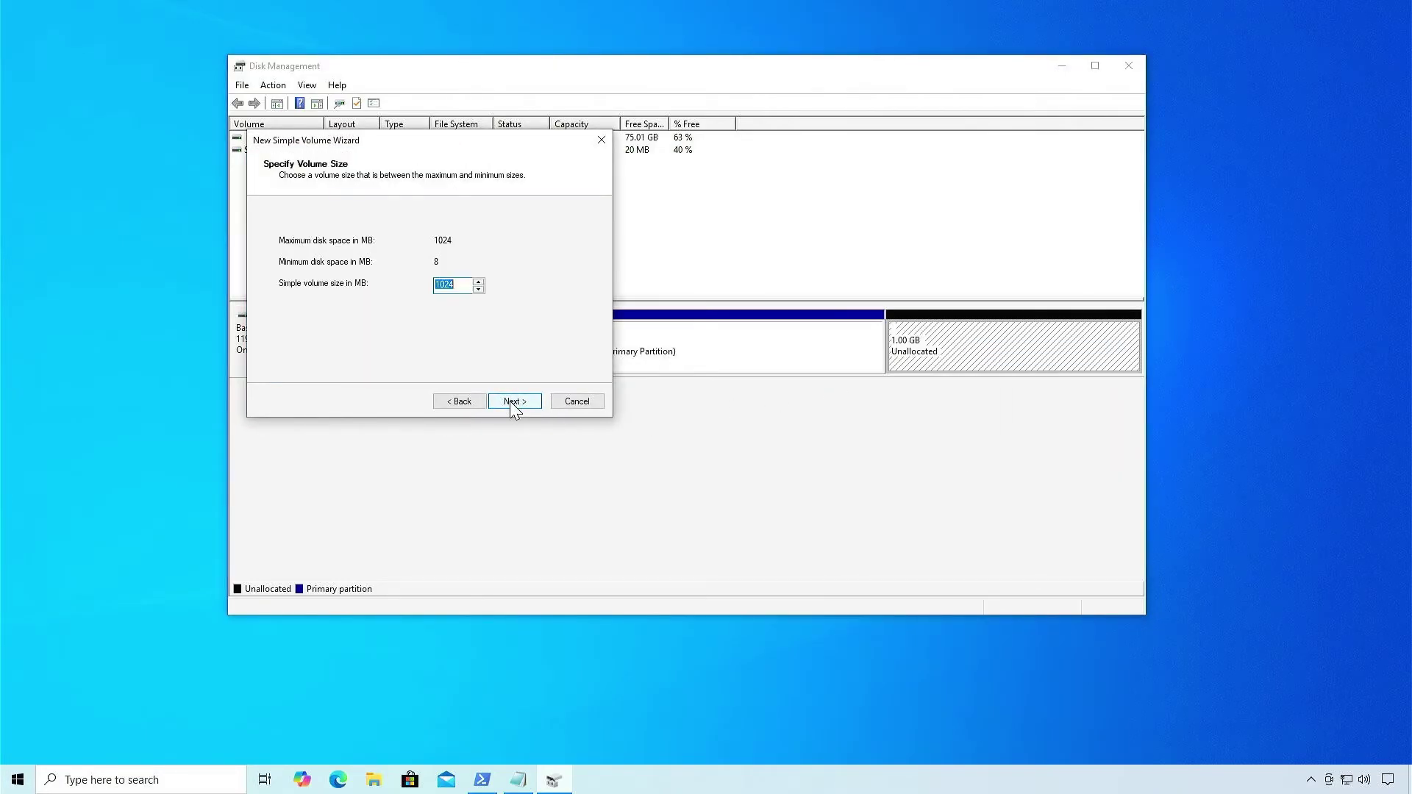
left_click(514, 401)
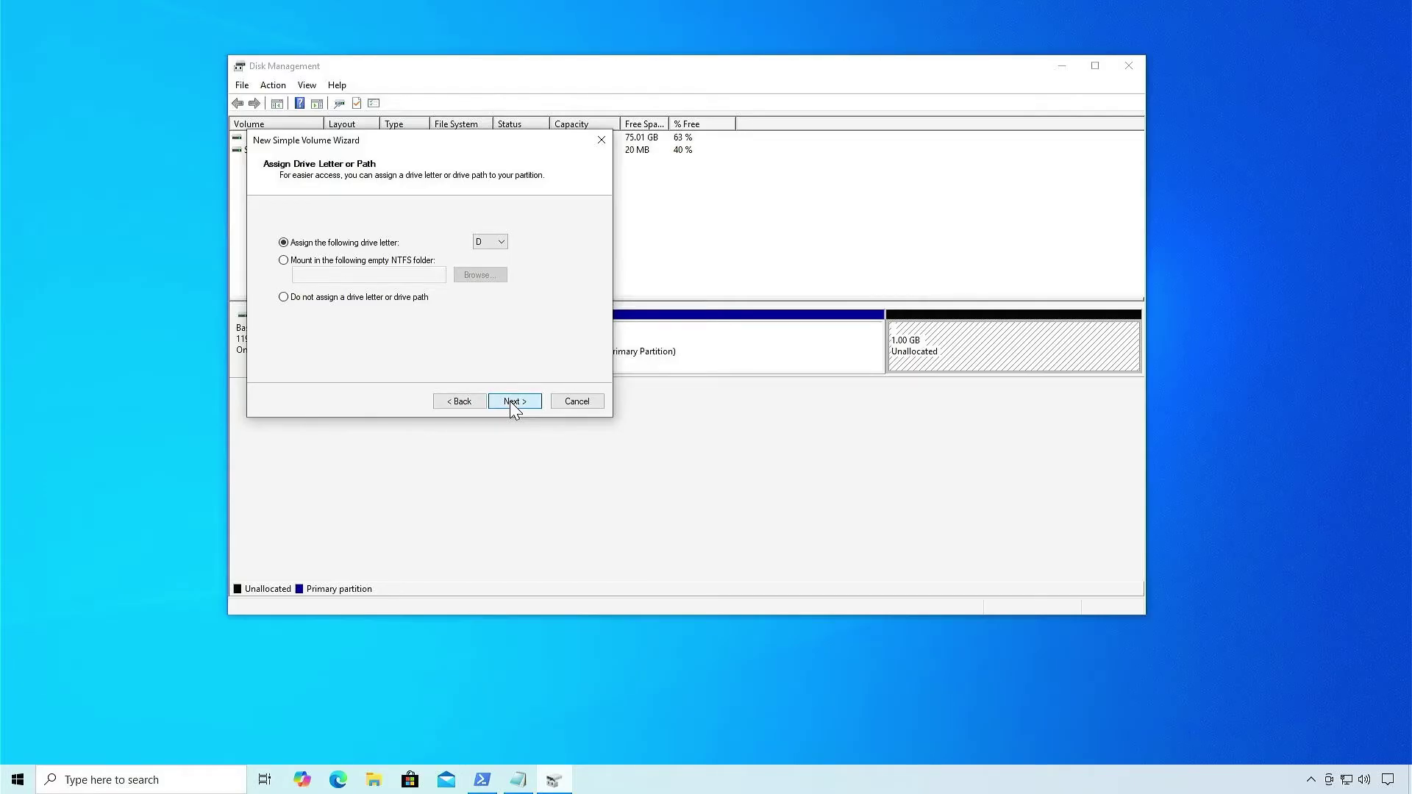
left_click(515, 401)
left_click(508, 404)
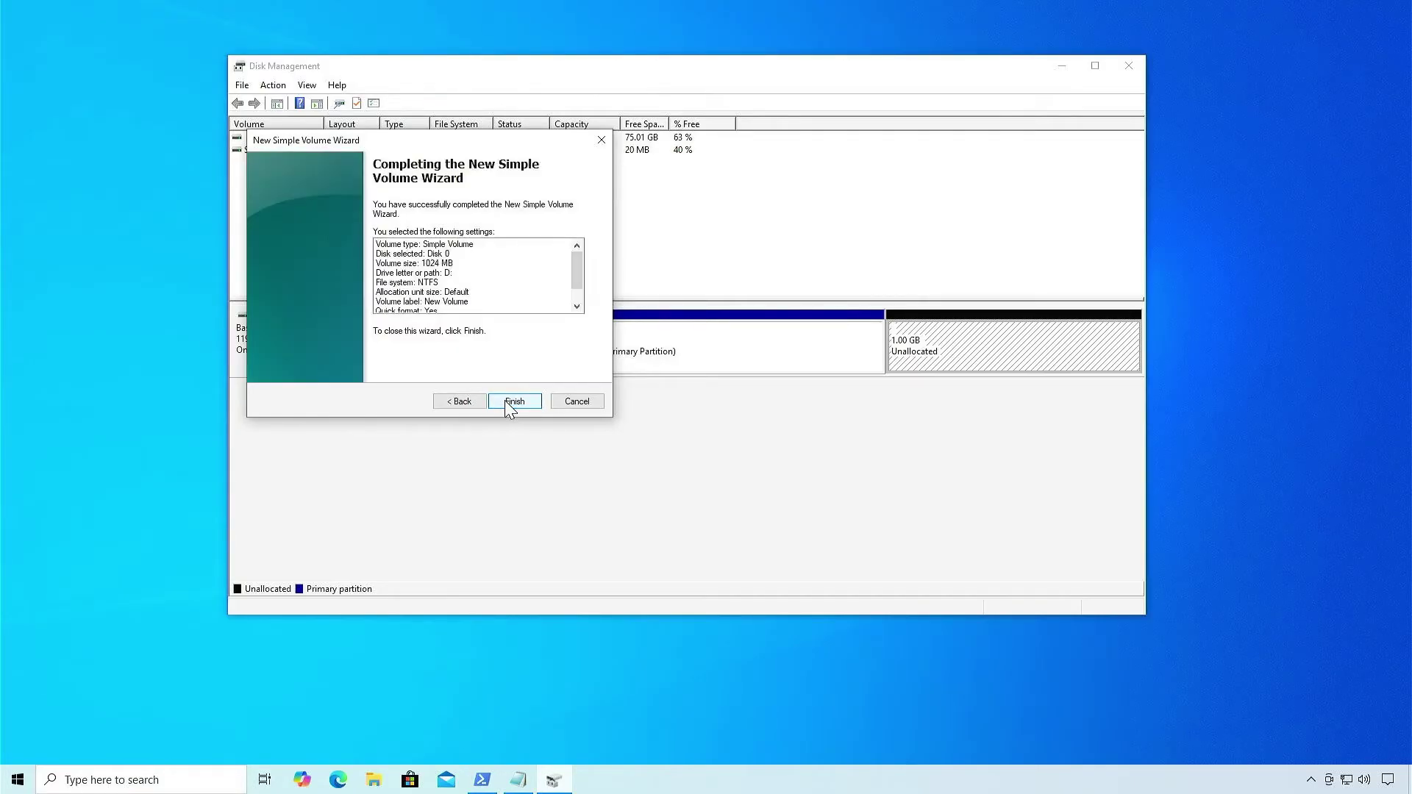
left_click(512, 406)
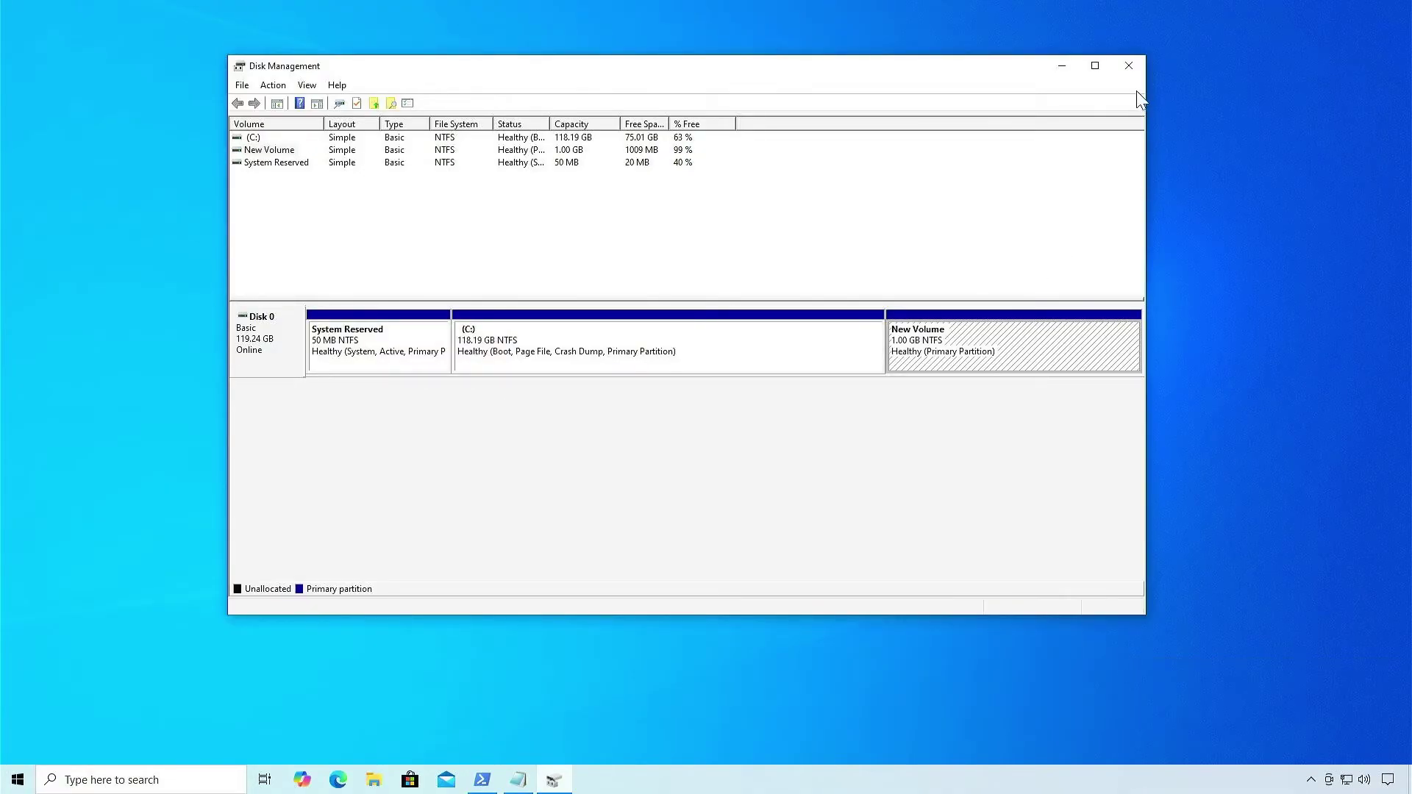
- Minimize Disk Management and launch Windows PowerShell (Admin) from the Win+X menu
left_click(1061, 65)
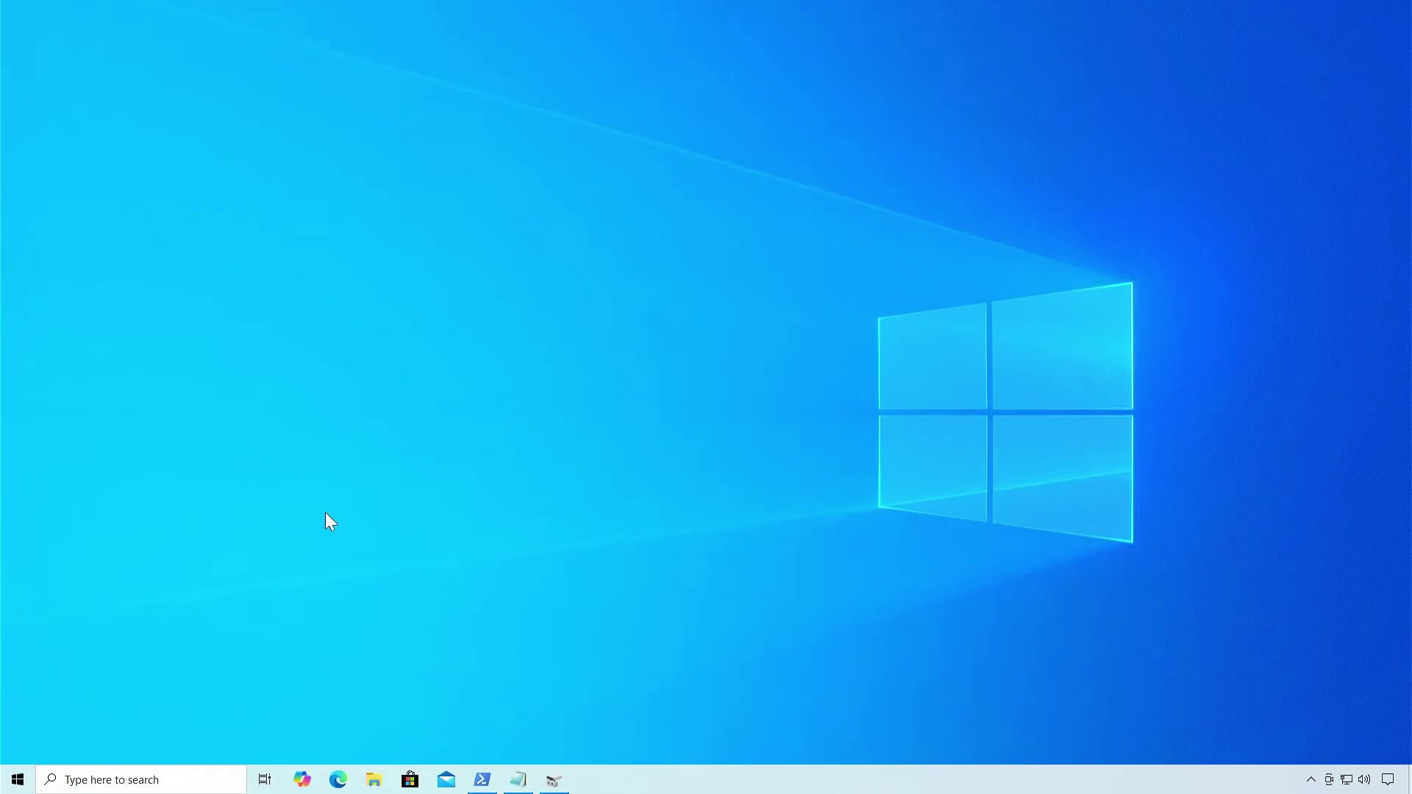
right_click(20, 779)
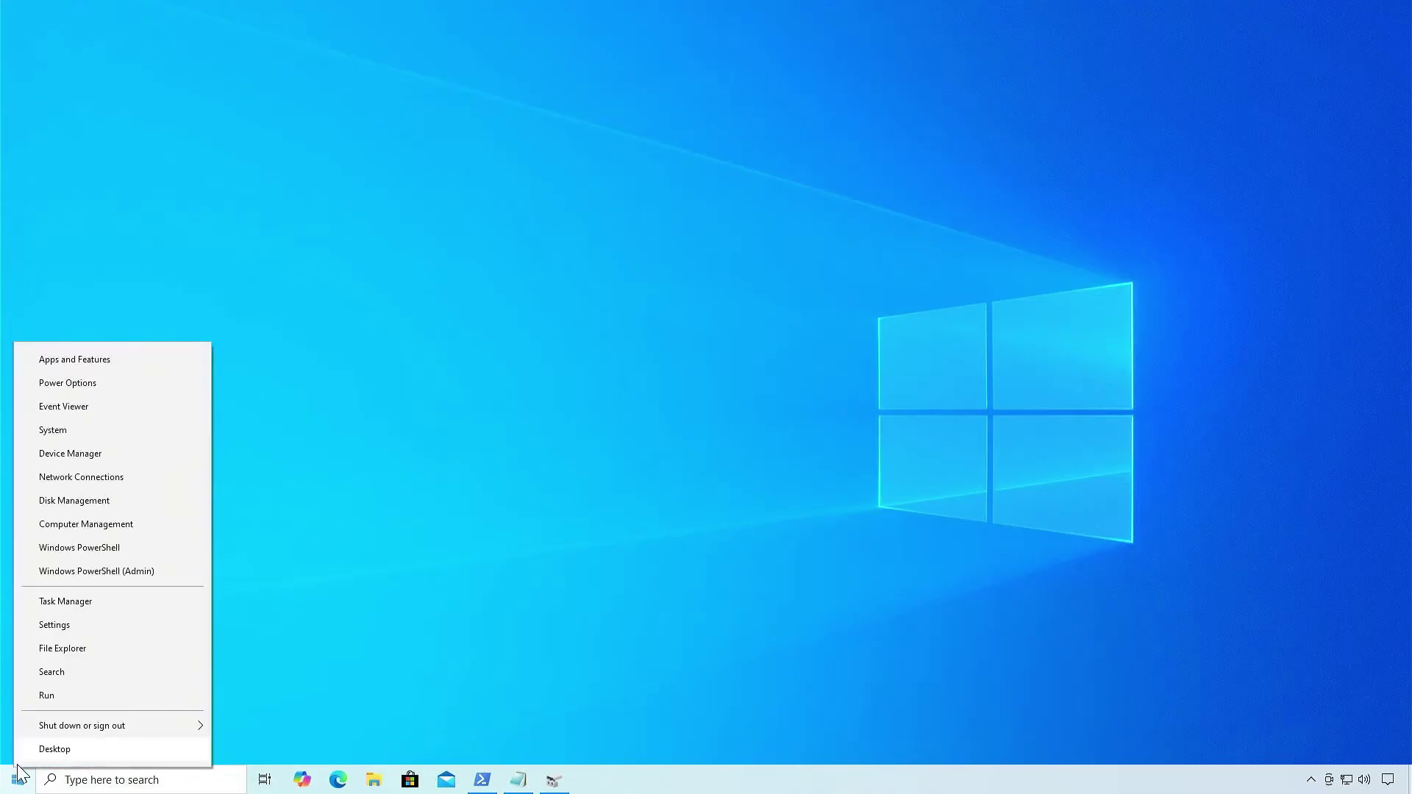
left_click(97, 572)
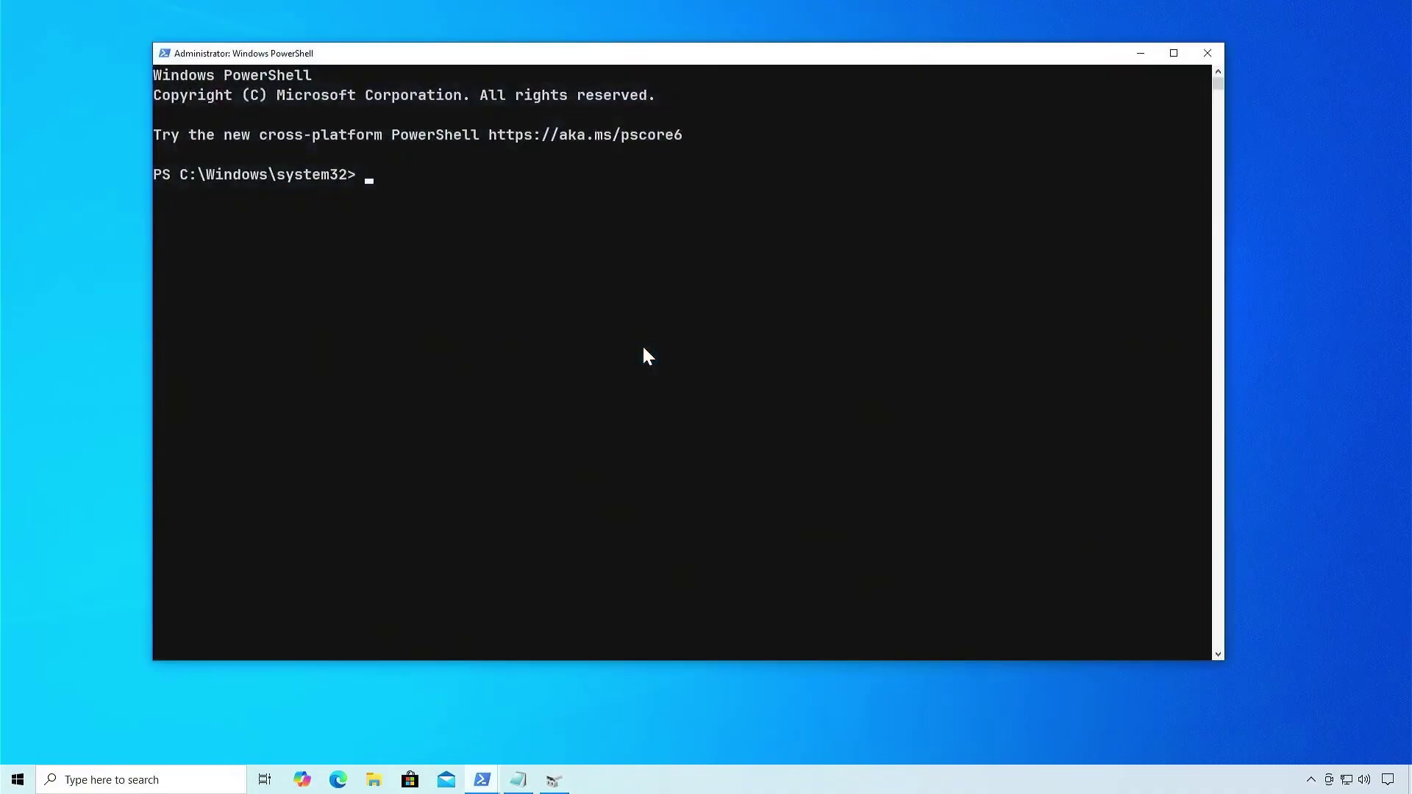
type("diskpart")
- Use DiskPart to mark the 1024 MB partition 3 on disk 0 active, then exit
key("Return")
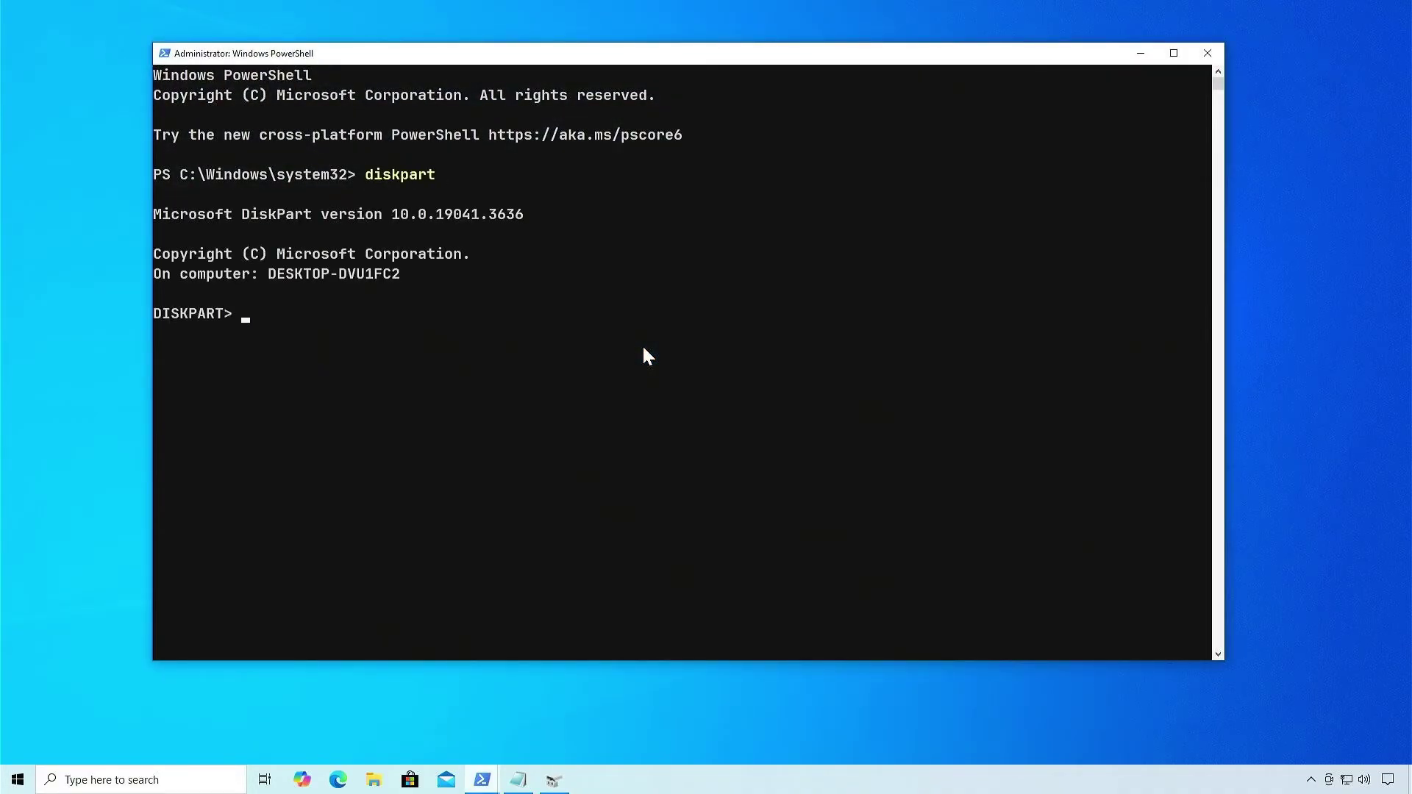
type("list disk")
key("Return")
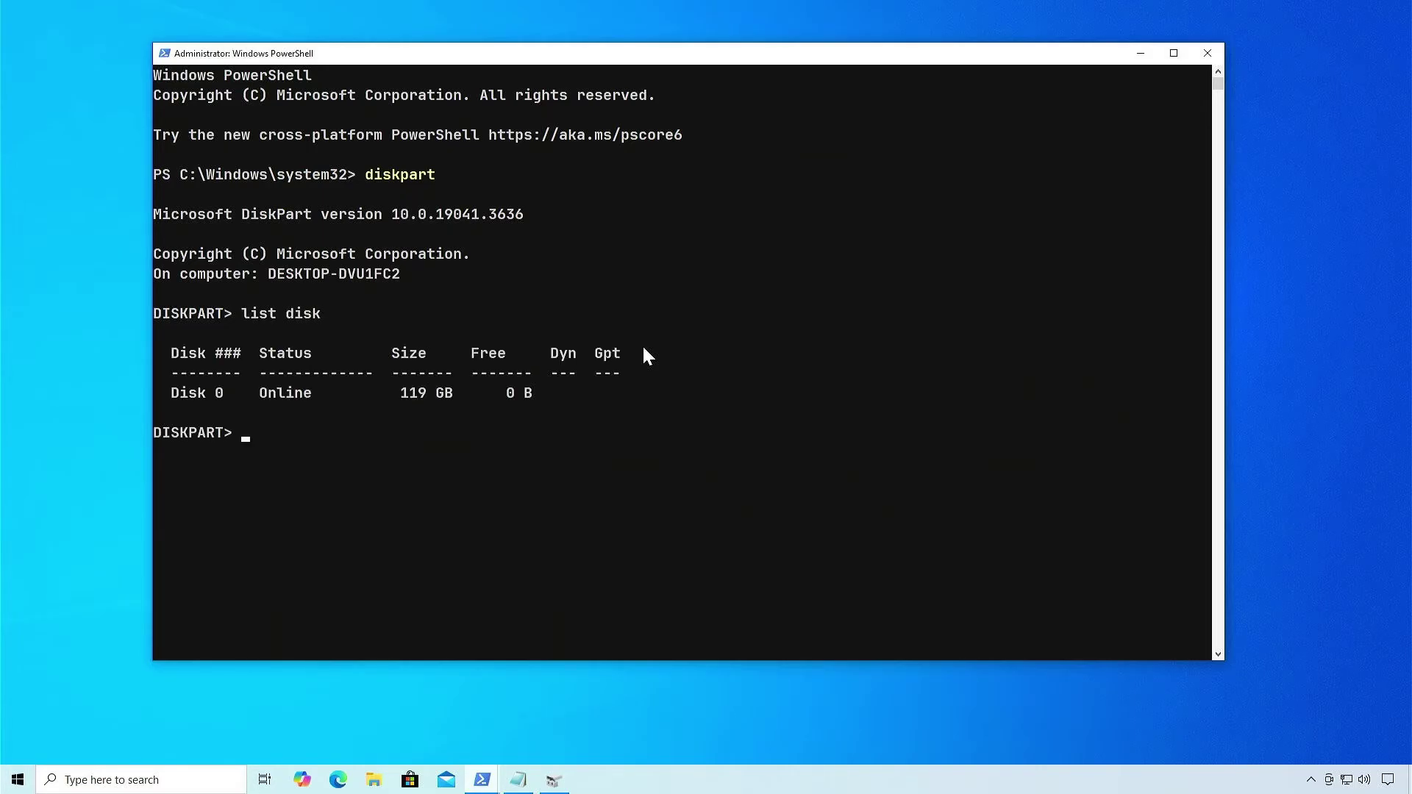
type("sel disk 0")
key("Return")
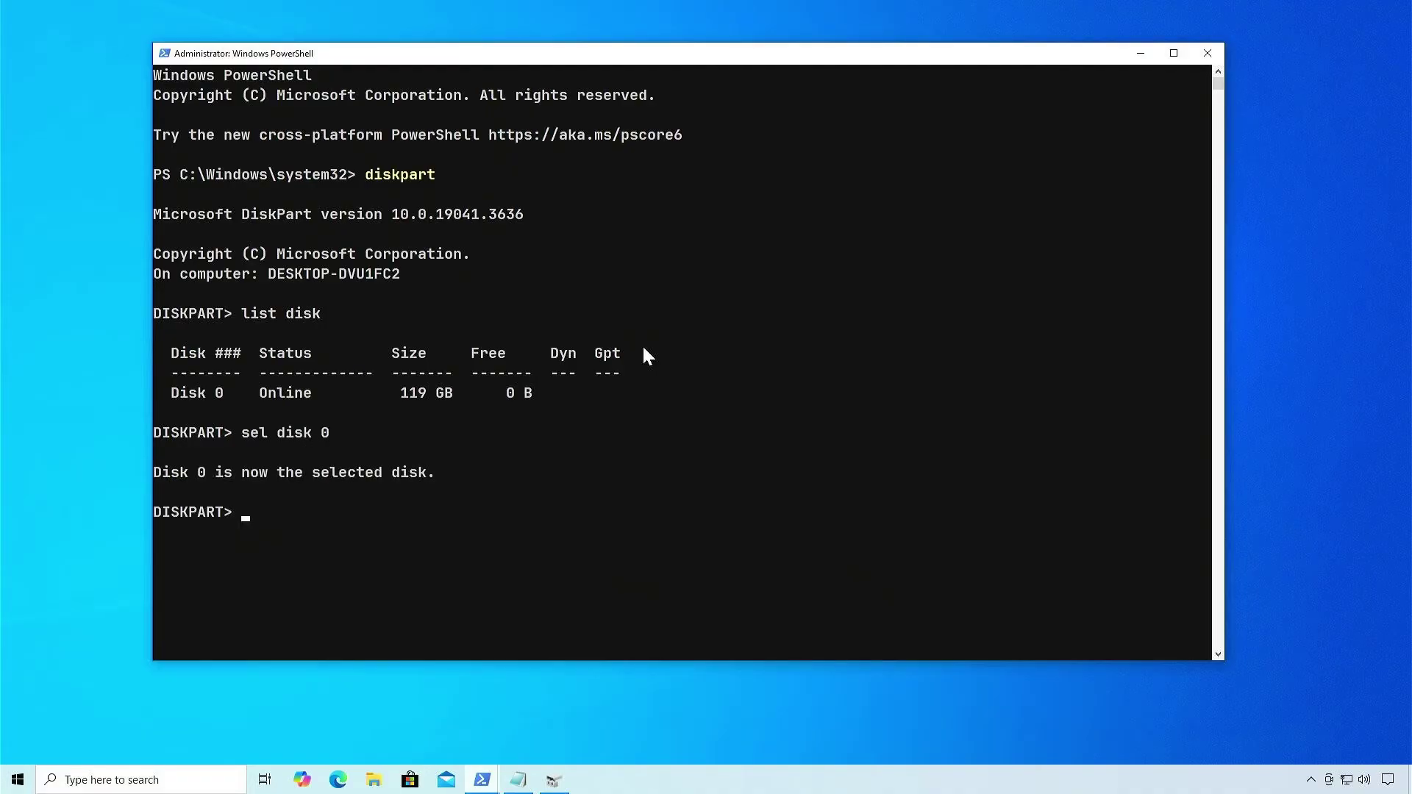
type("list par")
key("Return")
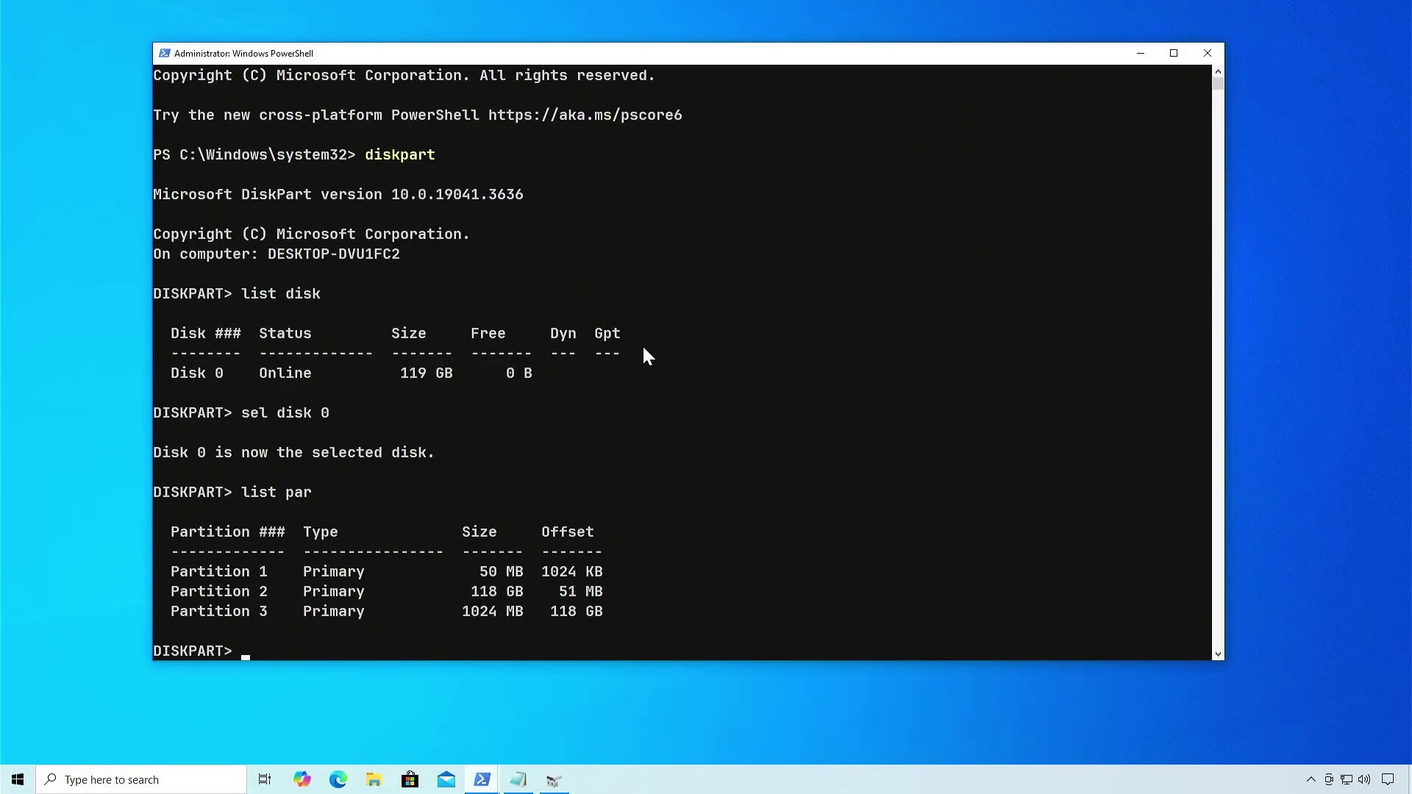
type("sel par")
type(" 3")
key("Return")
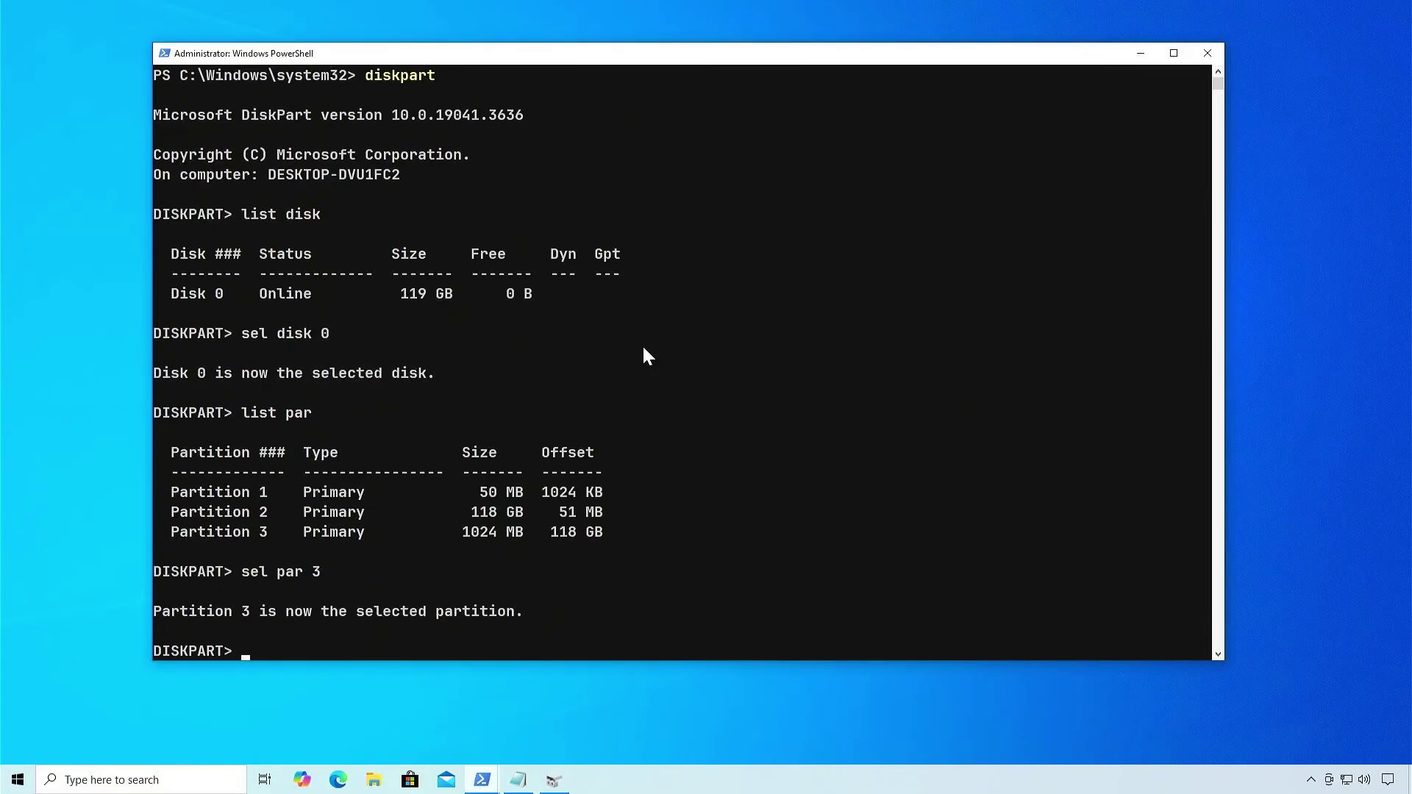
type("active")
key("Return")
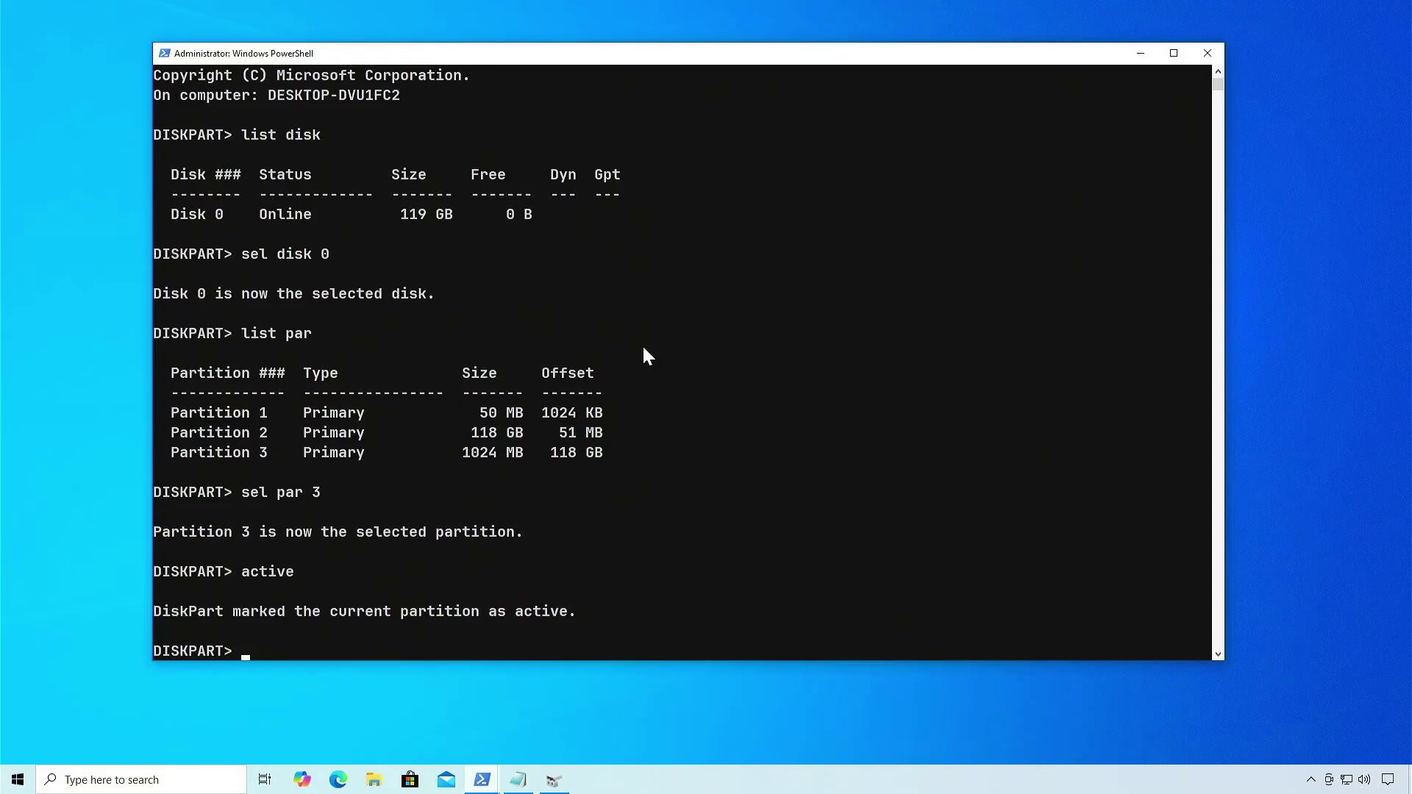
type("exit")
key("Return")
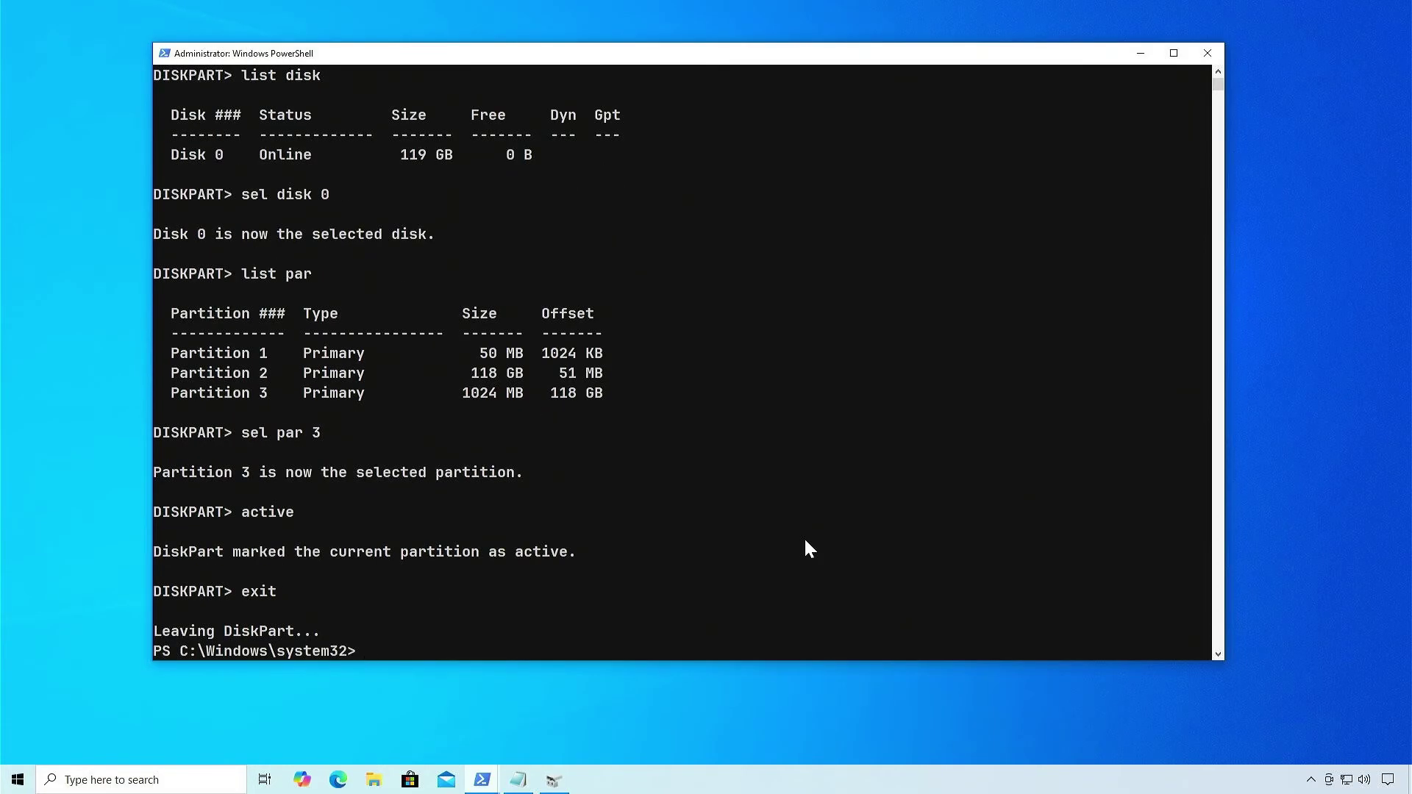
type("bcdboot C:\\Windows /f")
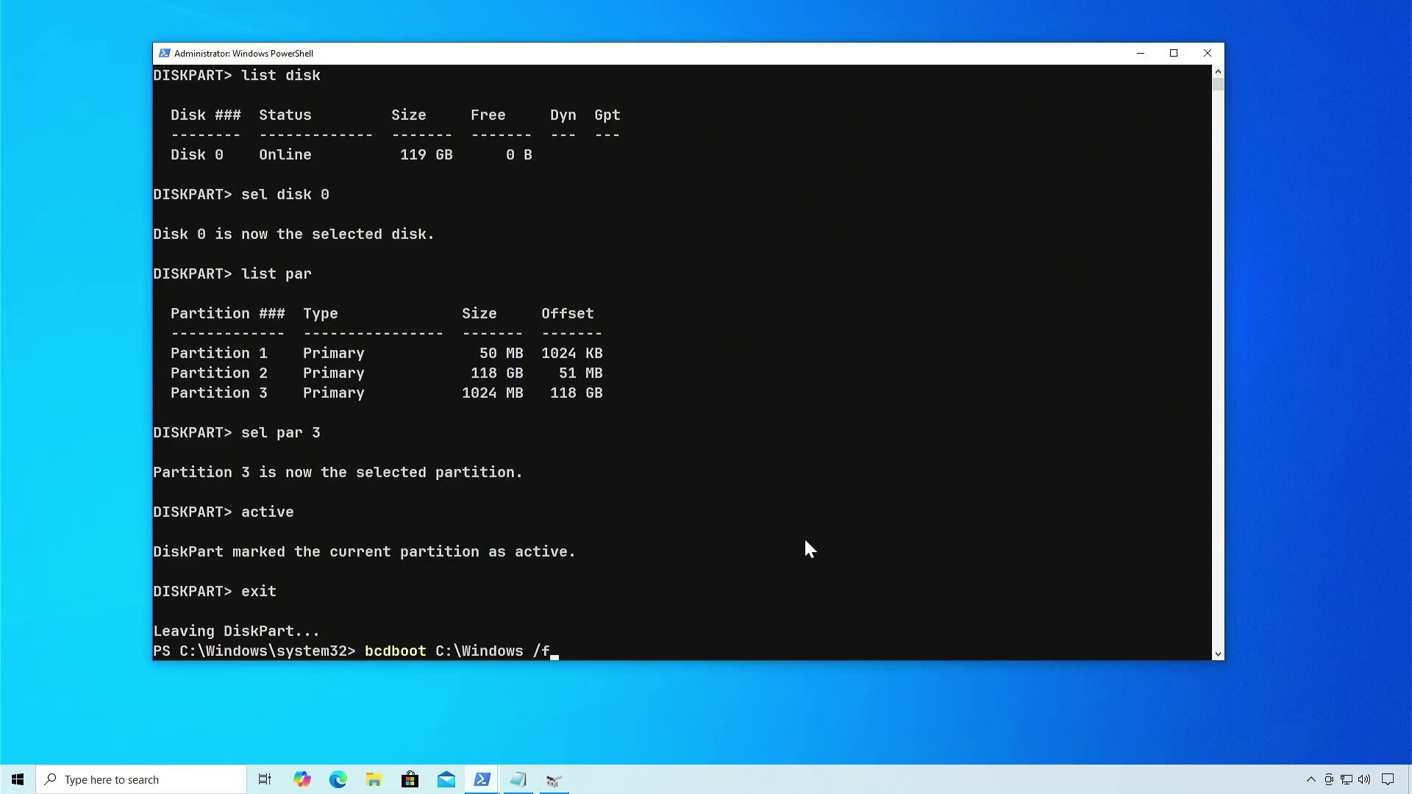
type(" all /s D:\\")
- Create boot files on D: with bcdboot C:\Windows /f all /s D:\ and minimize the console
key("Return")
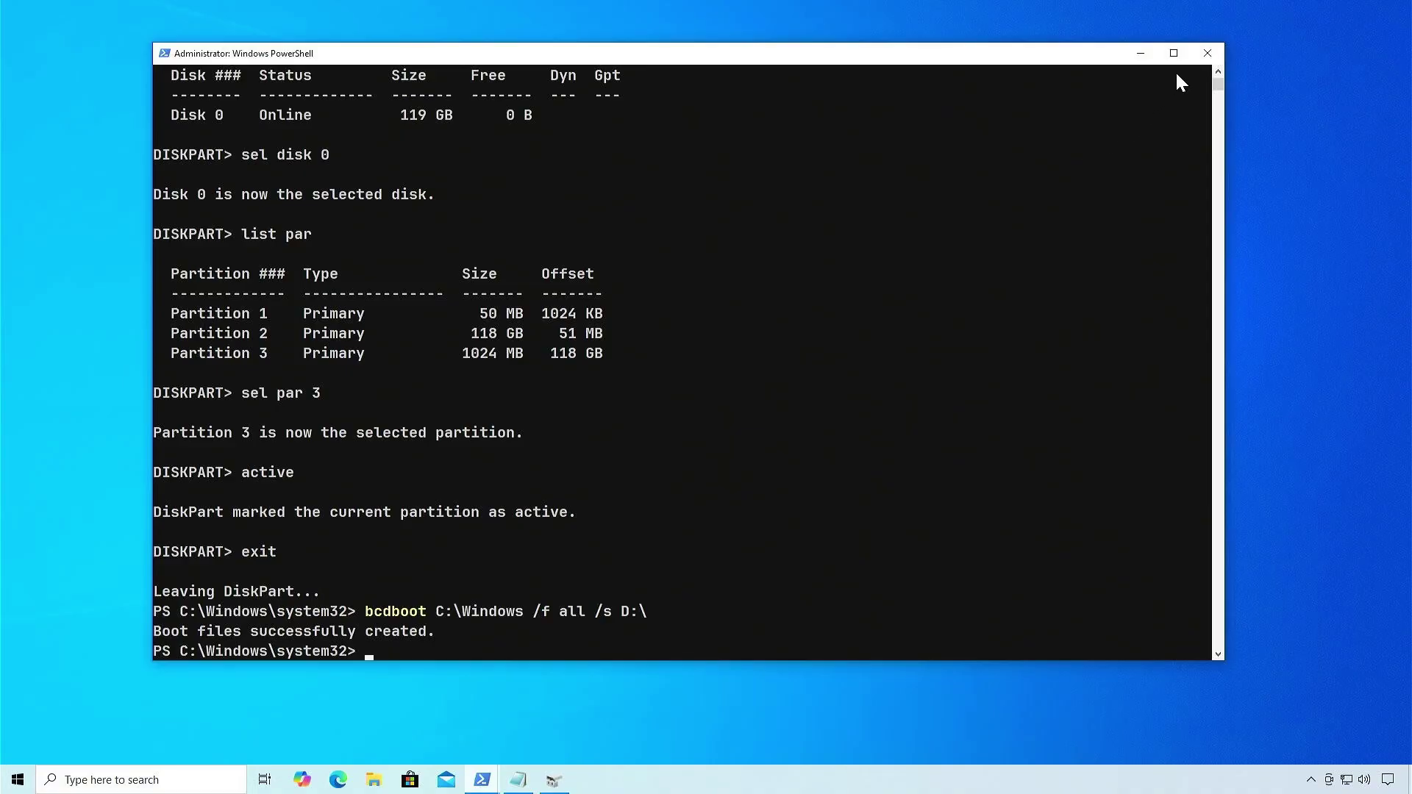
left_click(1207, 53)
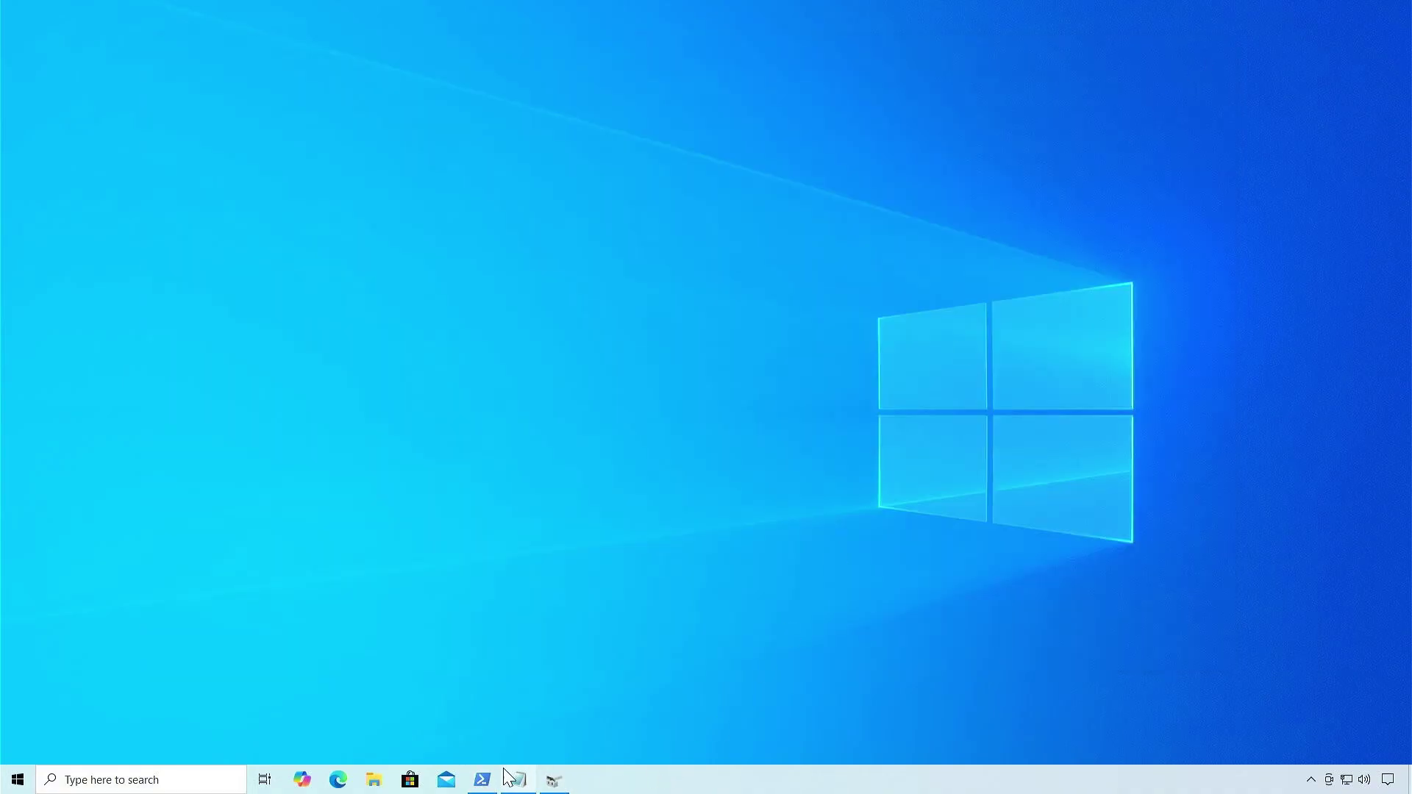
- Back in the original console, rerun mbr2gpt /validate /disk:0 /allowFullOS
left_click(482, 781)
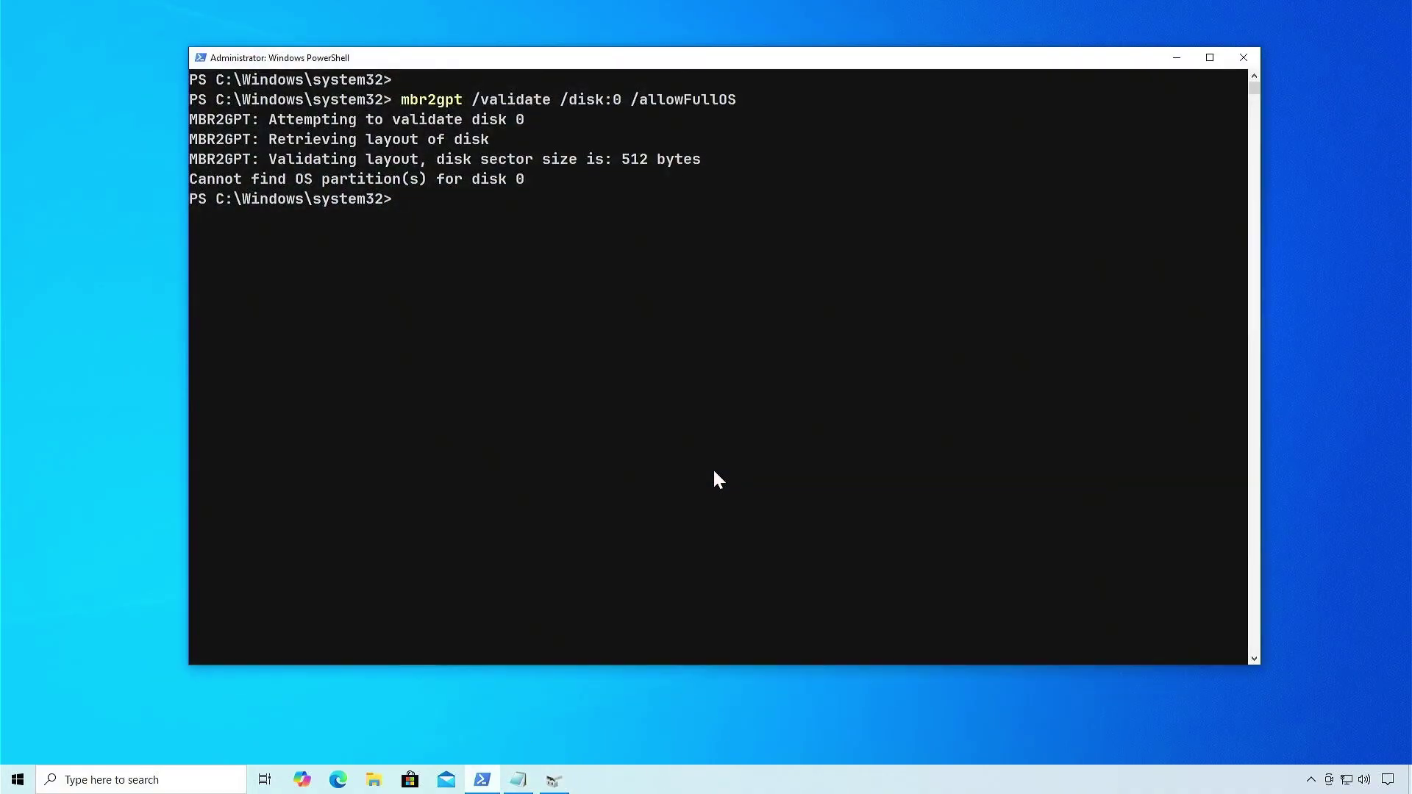
key("Return")
key("Return")
key("Up")
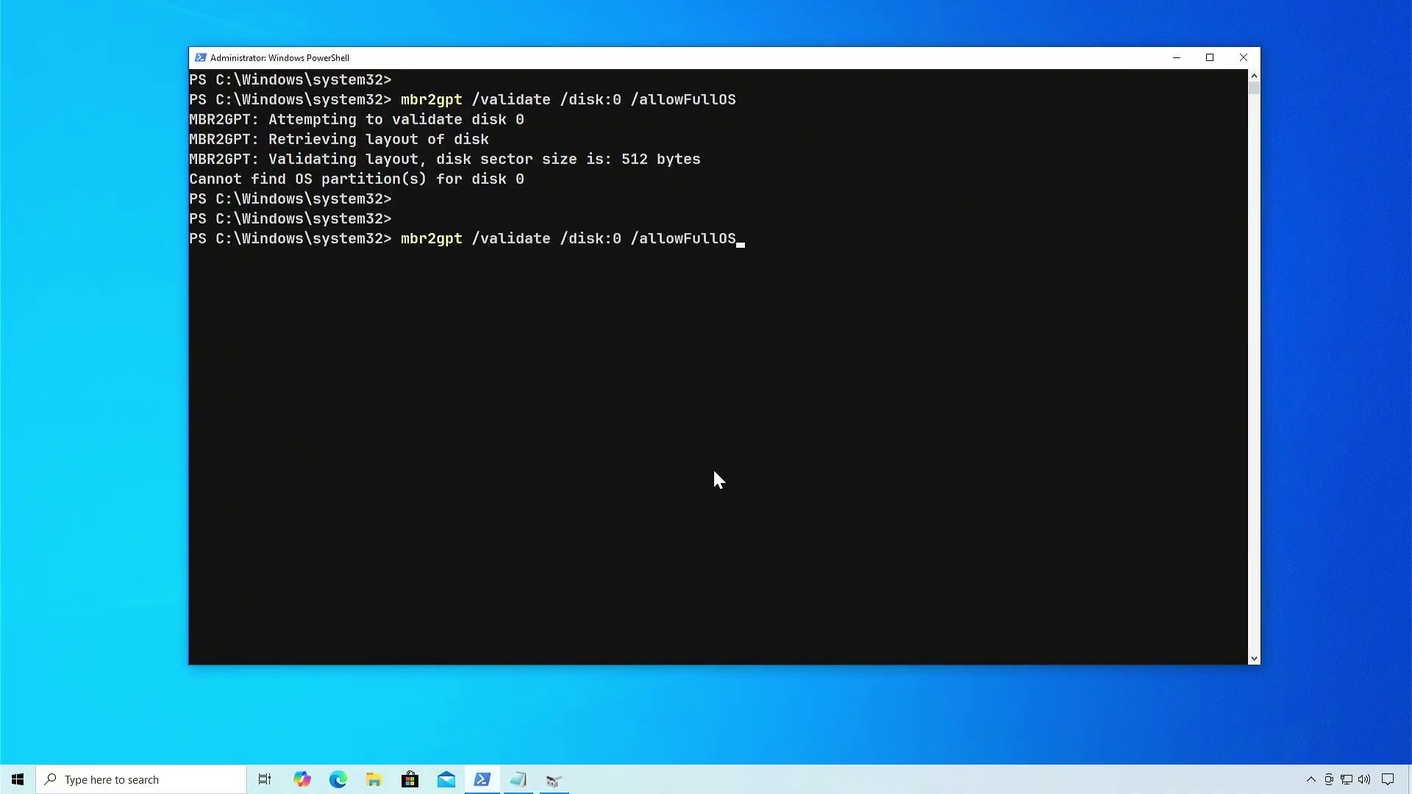
key("Return")
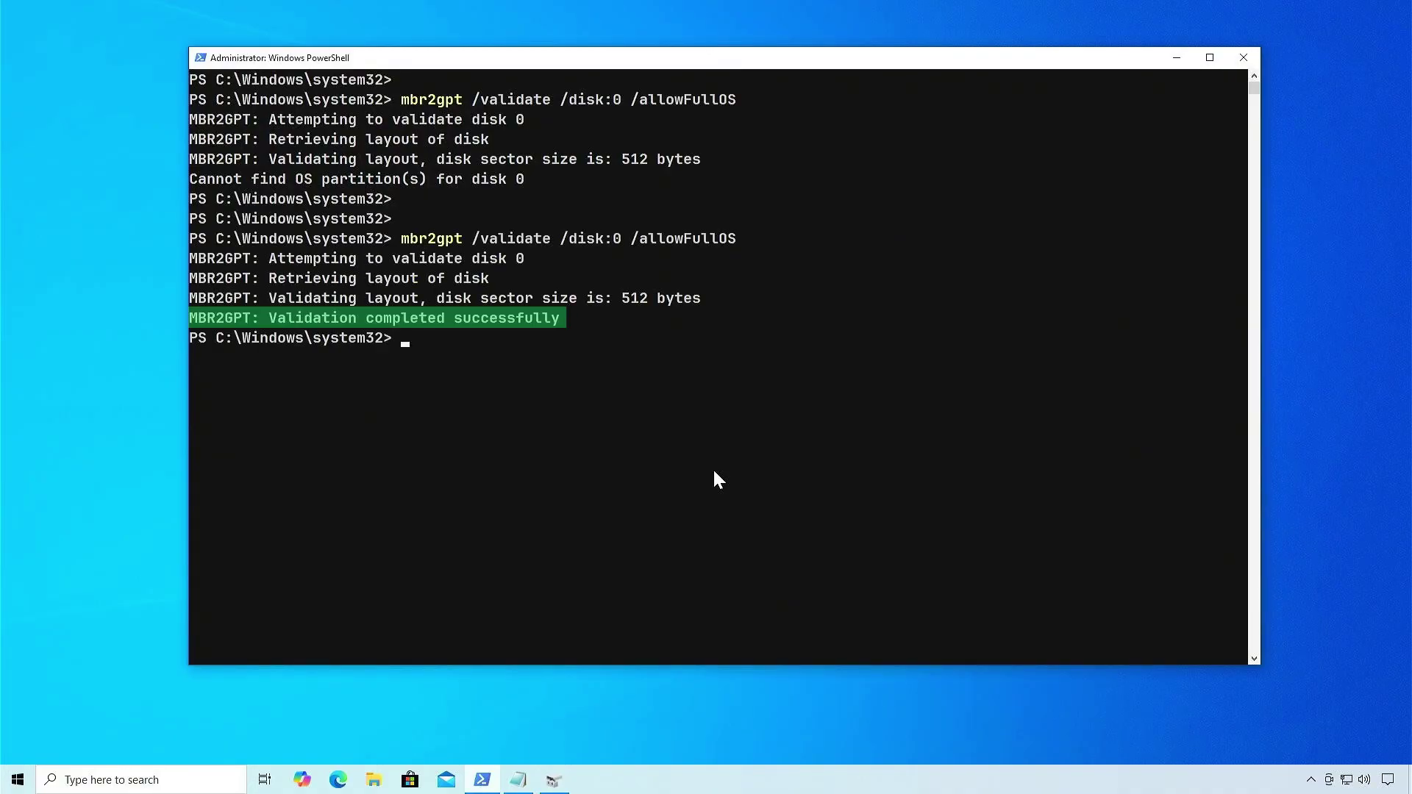